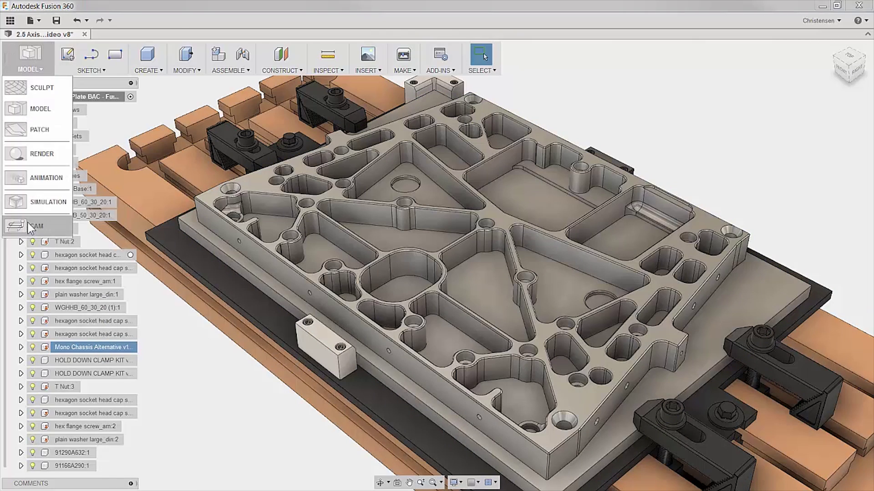
Switch from the modelling workspace to the CAM workspace.
click(27, 227)
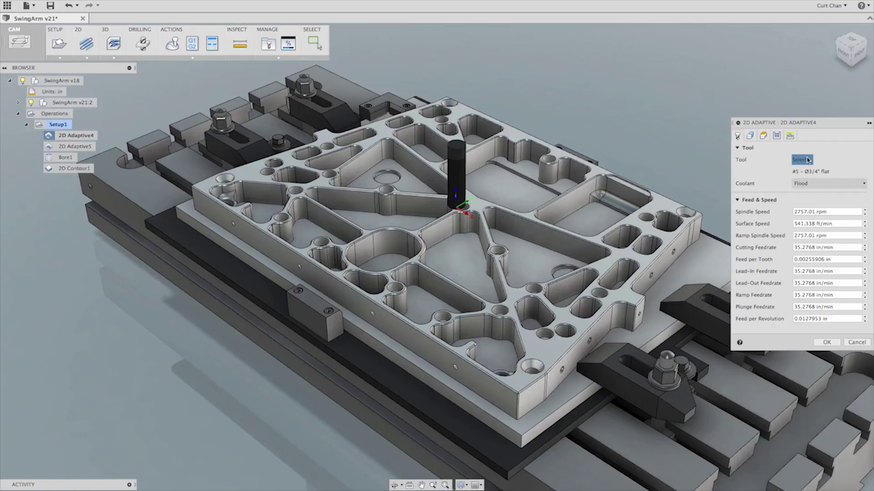
Filter 2D Adaptive4's tool library to show only flat end mills.
click(802, 160)
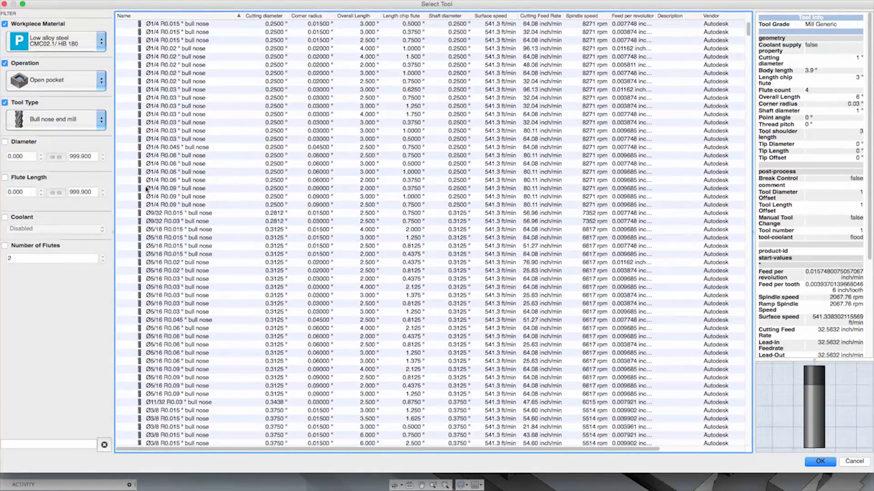
click(102, 120)
click(62, 80)
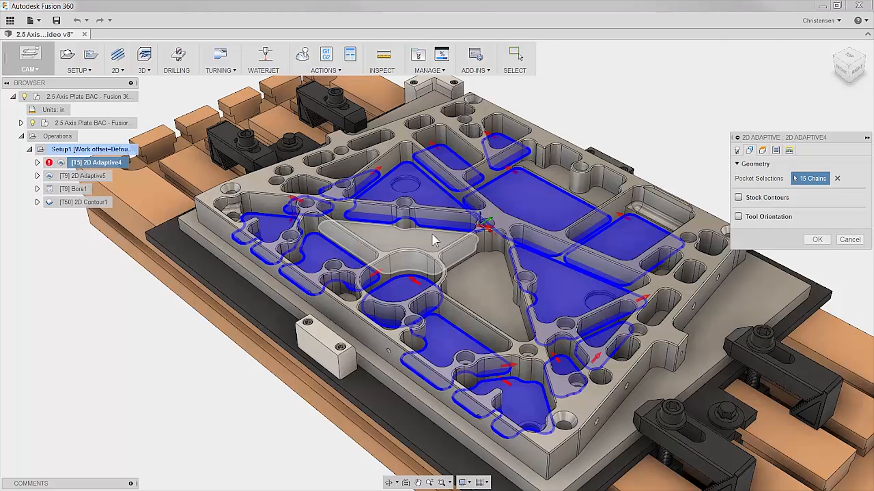
Add the triangular pocket and one more pocket, then regenerate 2D Adaptive4's toolpath.
click(429, 230)
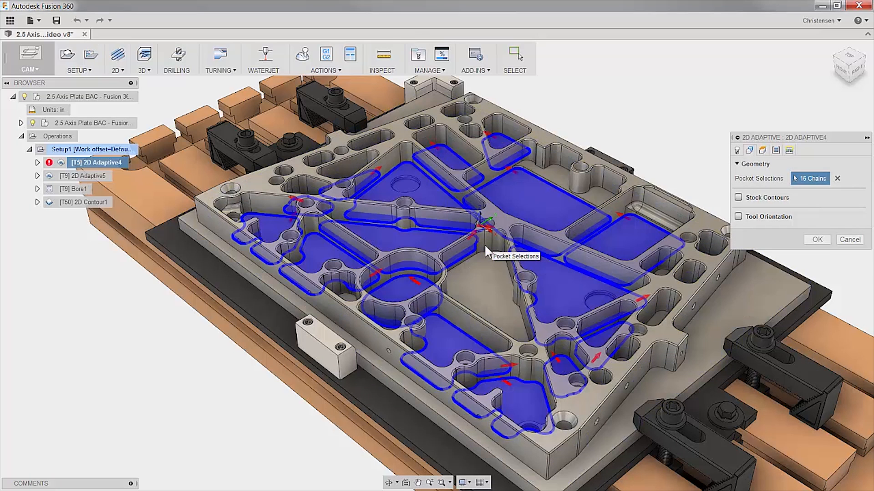
click(492, 248)
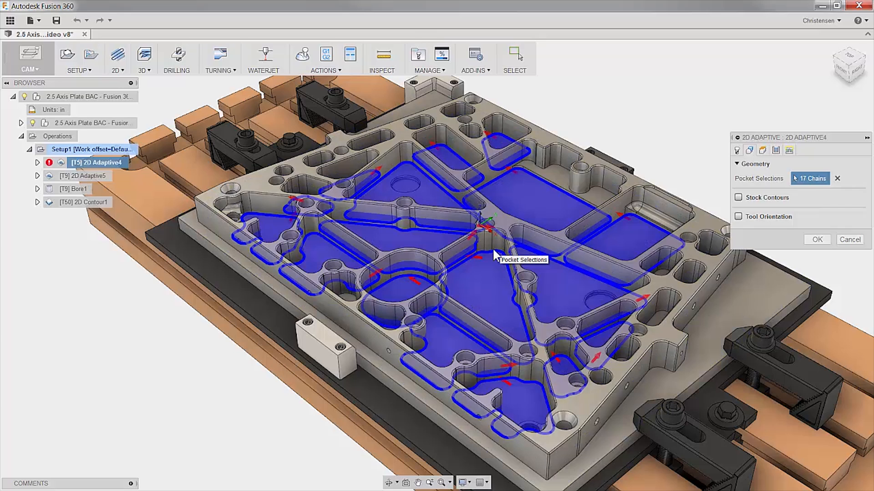
click(814, 240)
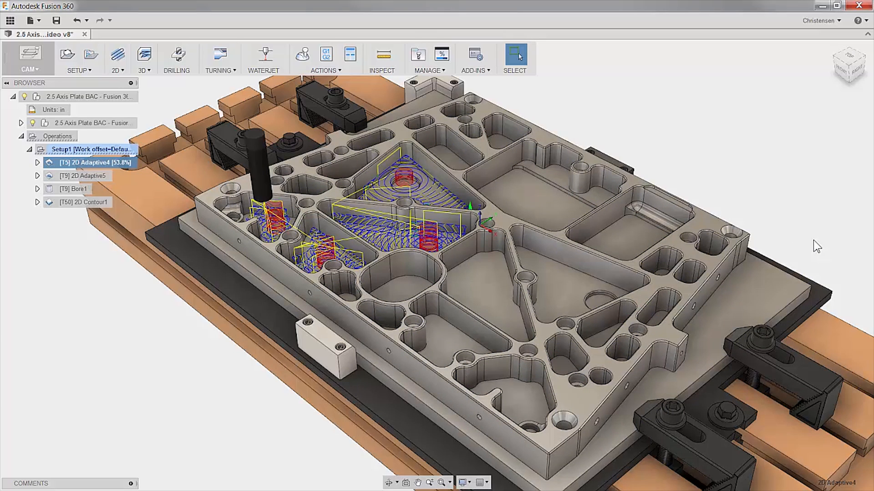
Preview the remaining operations' toolpaths and bring up Setup1's actions.
click(82, 175)
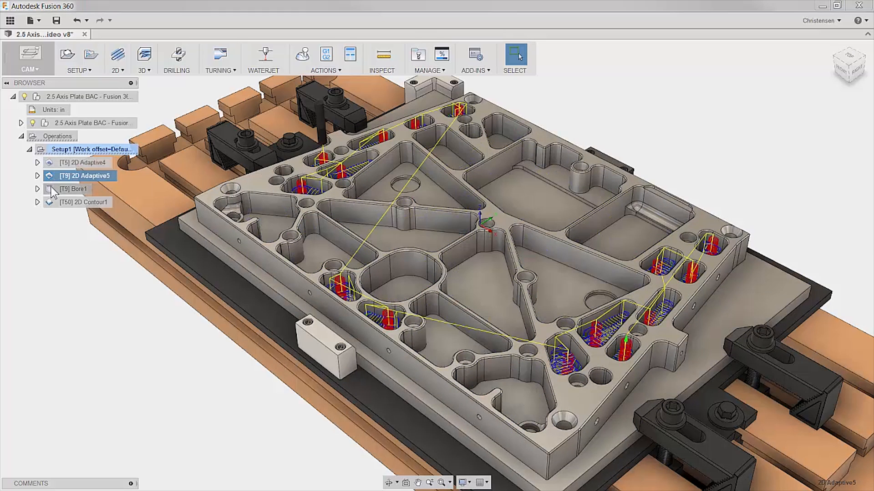
click(84, 202)
right_click(67, 150)
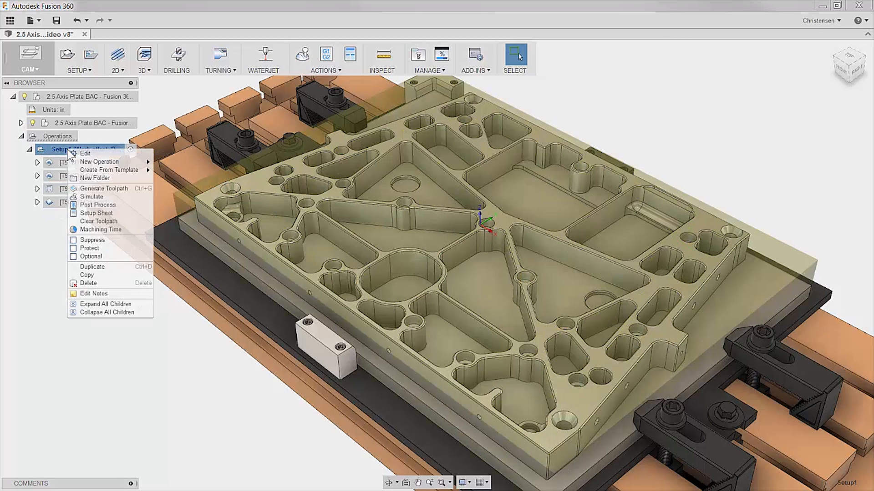
click(86, 205)
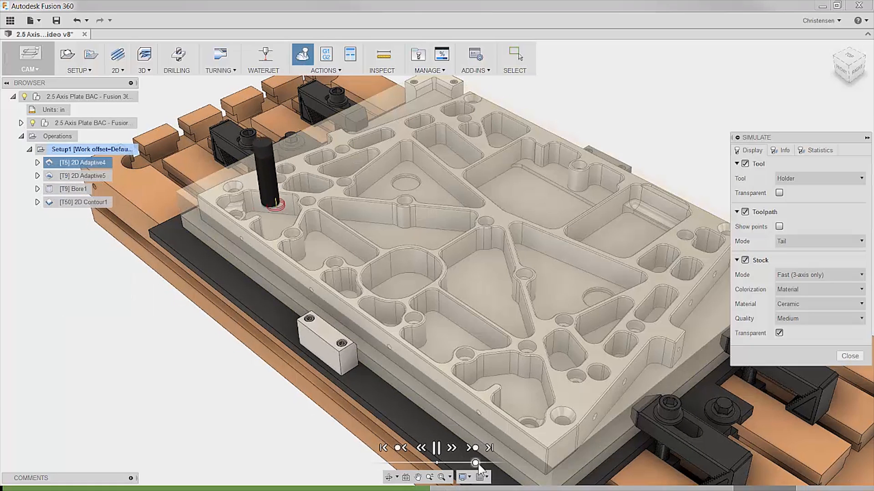
drag(487, 468, 493, 468)
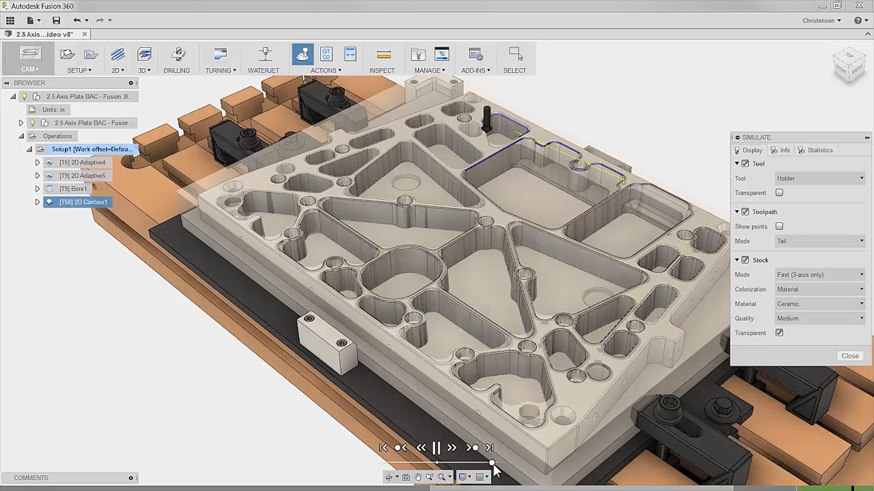
click(849, 356)
Post-process Setup1 with haas.cps Generic HAAS, producing NC program 1001.nc.
right_click(82, 149)
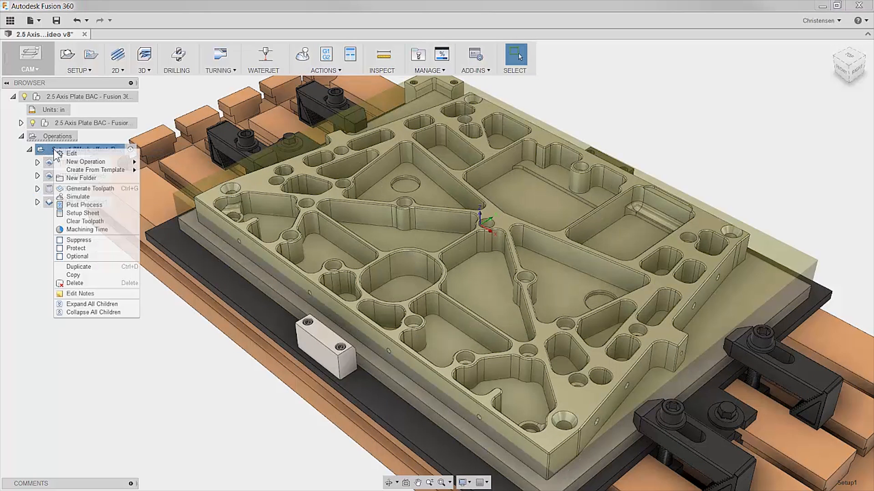
click(83, 205)
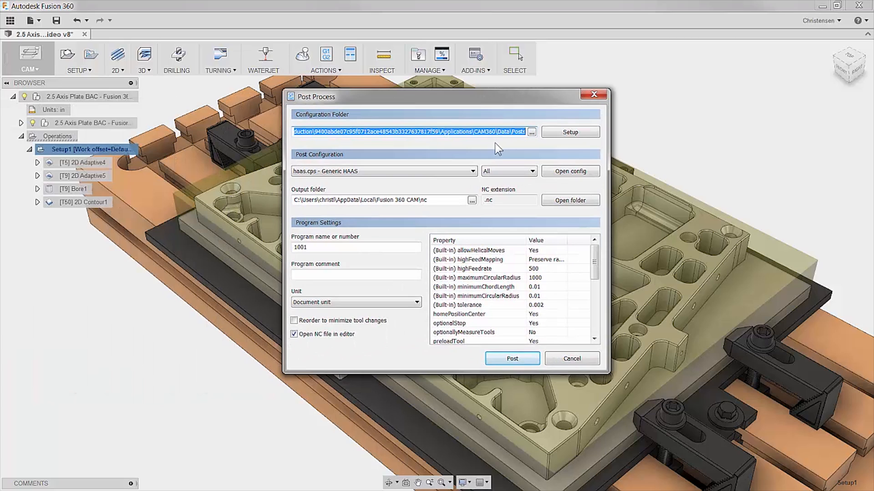
click(473, 171)
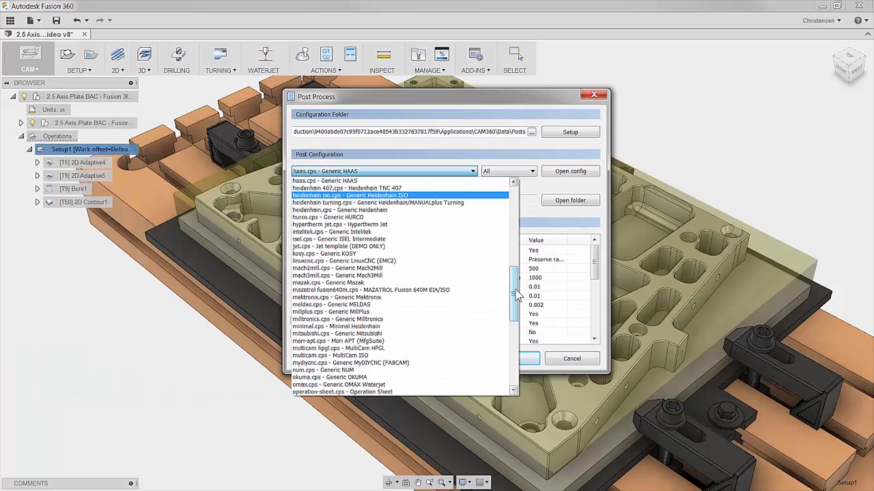
drag(518, 294, 514, 342)
click(527, 359)
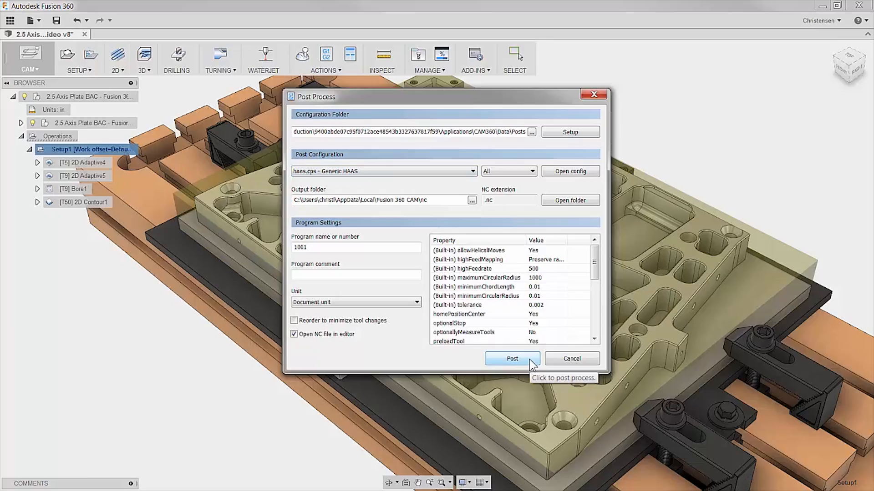
click(529, 360)
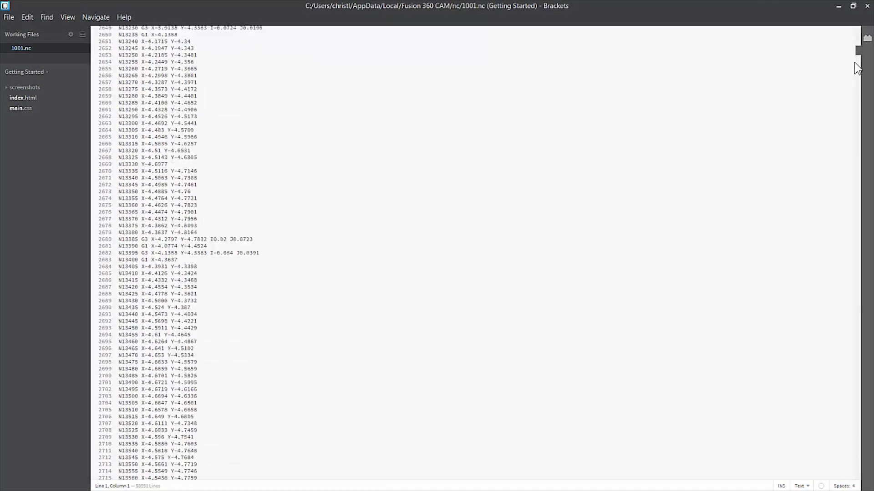
drag(857, 66, 858, 164)
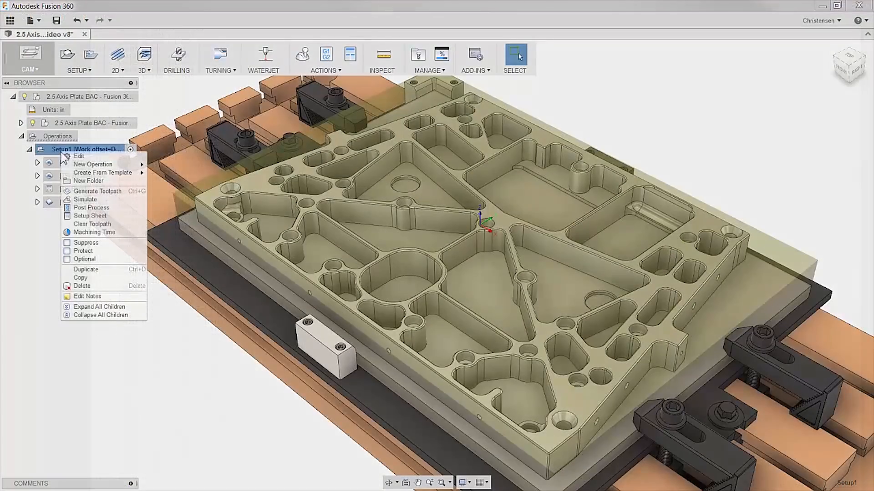
Generate Setup1's setup sheet, then start the Fusion 360 free trial download on autodesk.com.
click(84, 216)
click(331, 268)
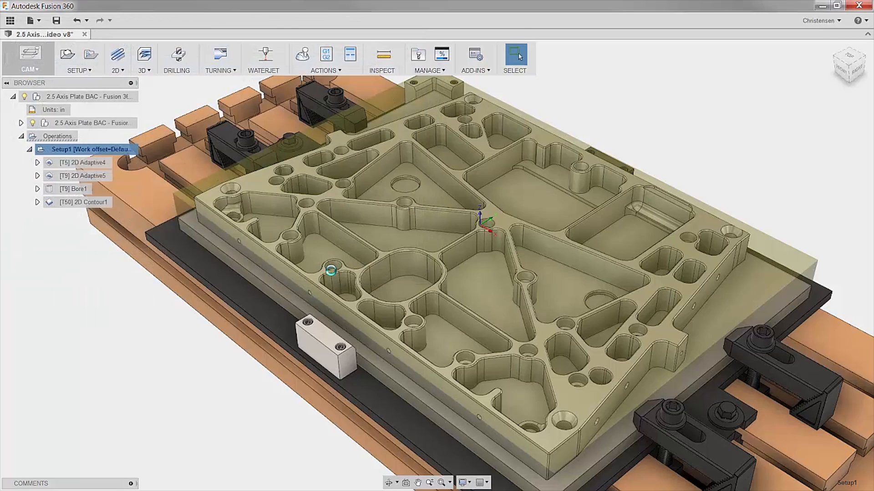
drag(866, 75, 867, 205)
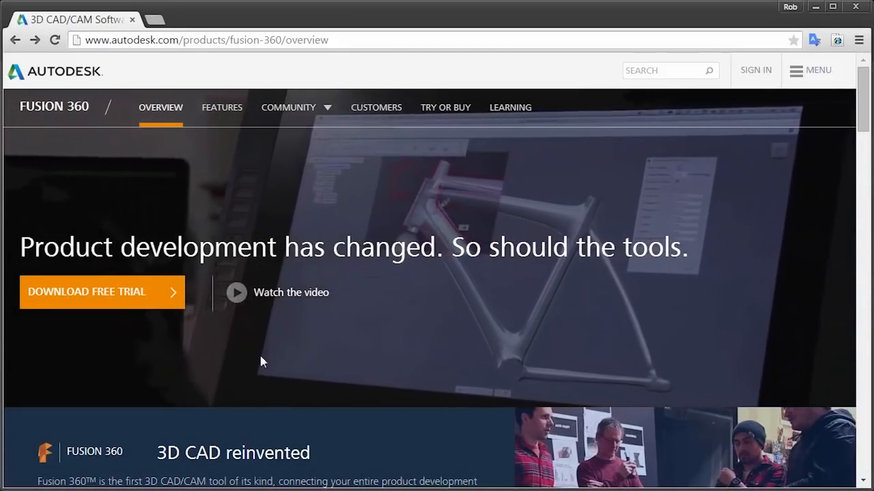
click(130, 300)
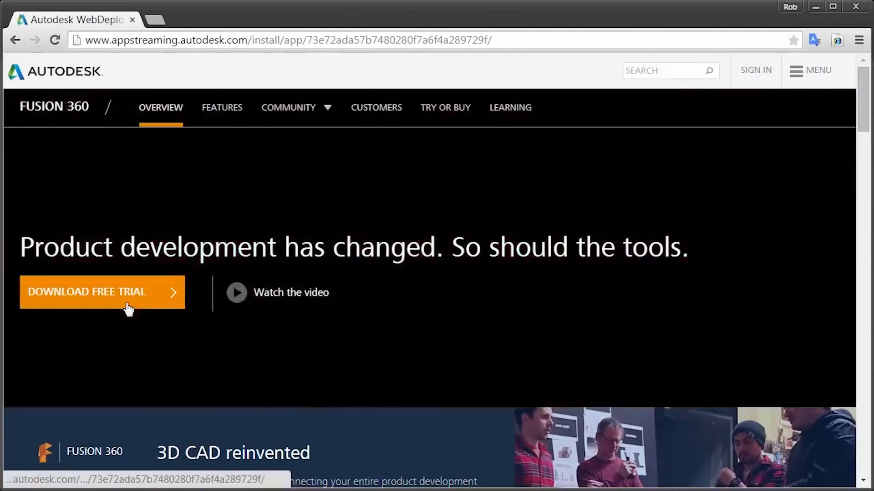